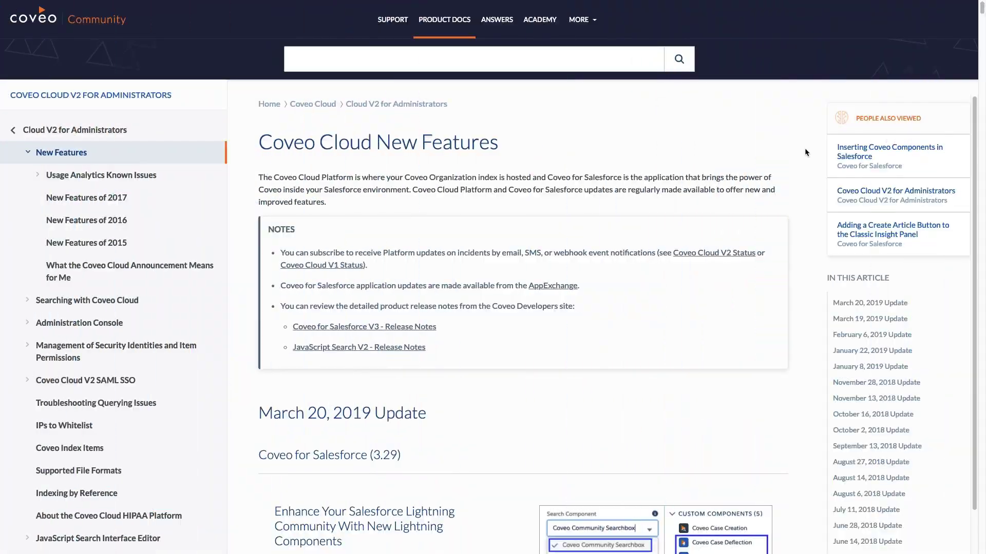
Jump to the Coveo for Salesforce (3.29) update and scroll to the Deflect More Cases section
left_click(409, 454)
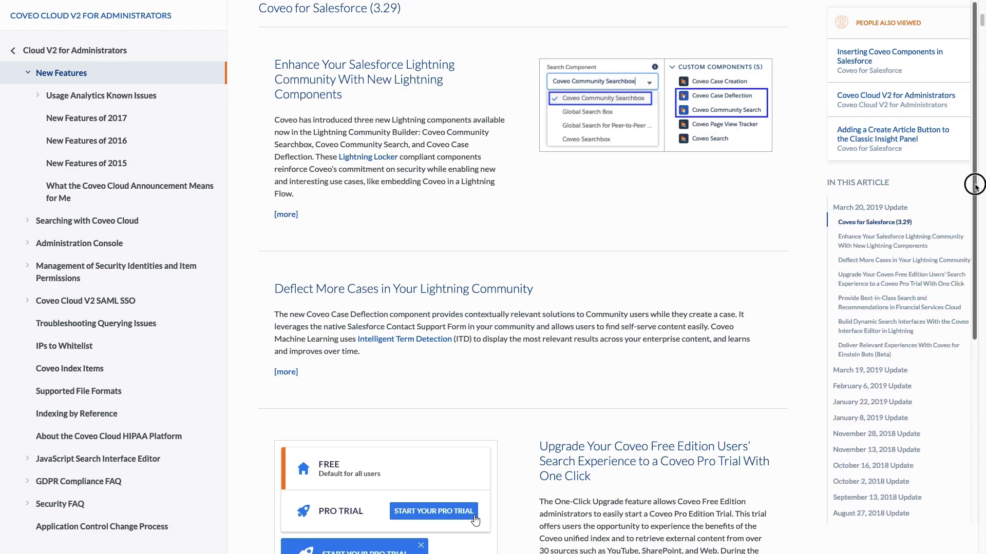
scroll(975, 238, "down", 1)
scroll(979, 27, "down", 5)
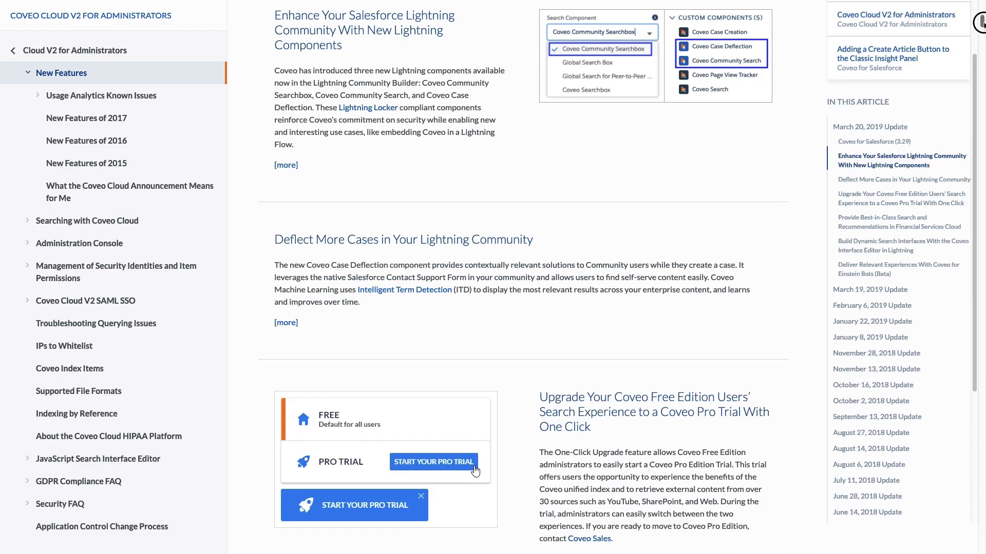
scroll(475, 232, "down", 3)
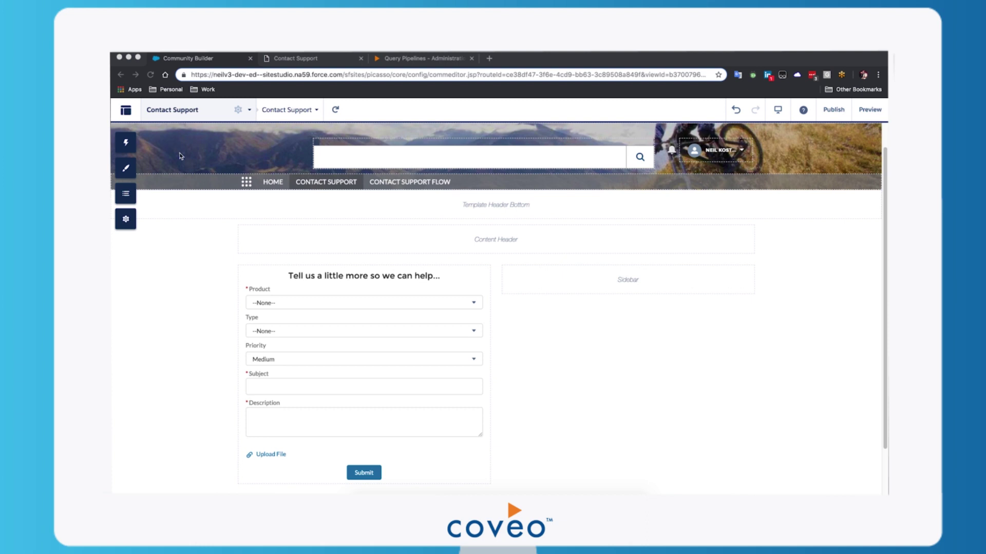
Drop a Coveo Case Deflection component into the Contact Support sidebar, set its search hub, and preview
left_click(126, 145)
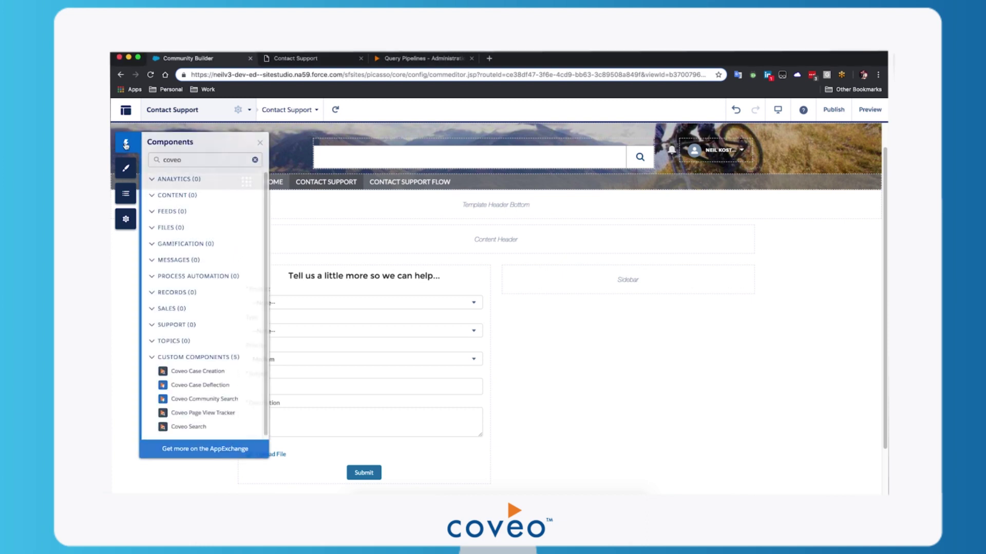
left_click(186, 160)
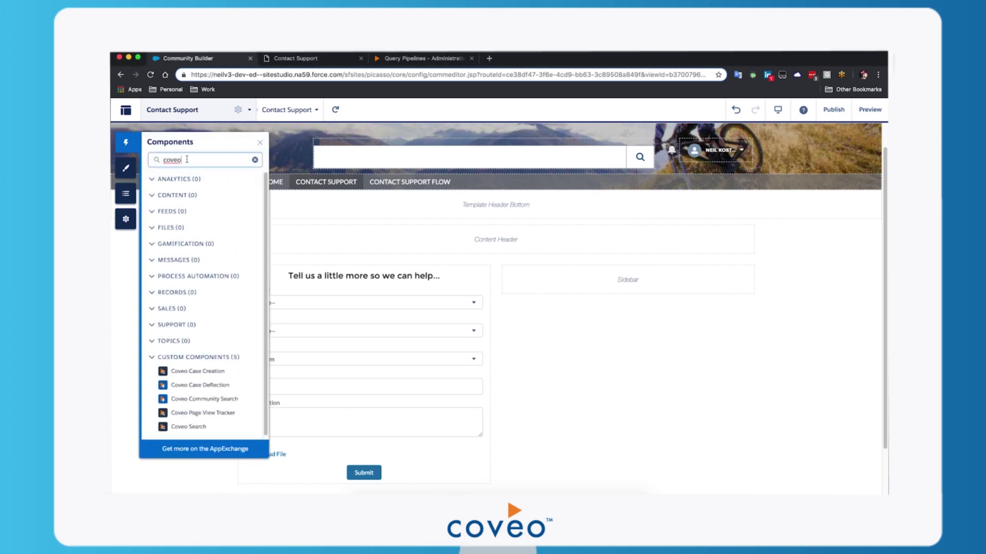
left_click(187, 388)
left_click_drag(186, 388, 540, 284)
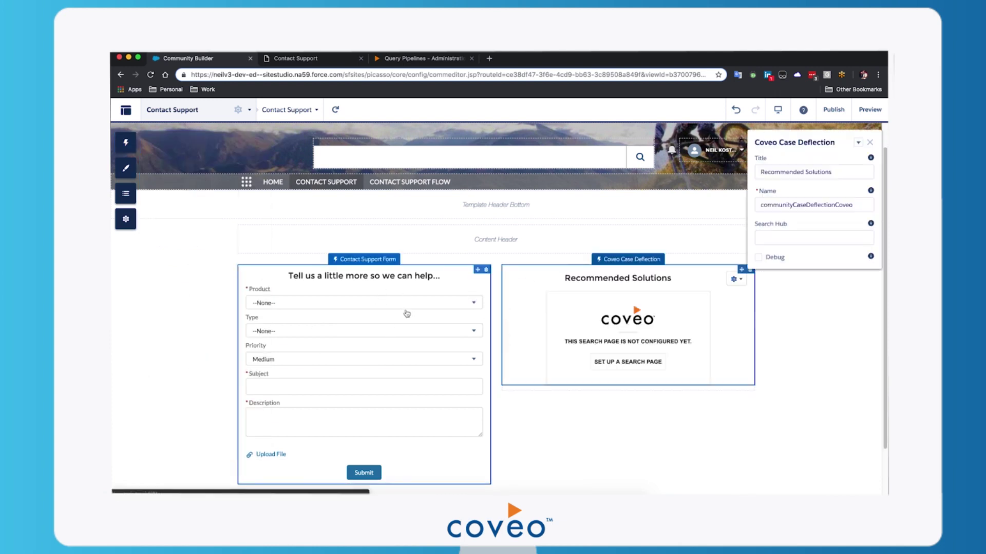
left_click(776, 236)
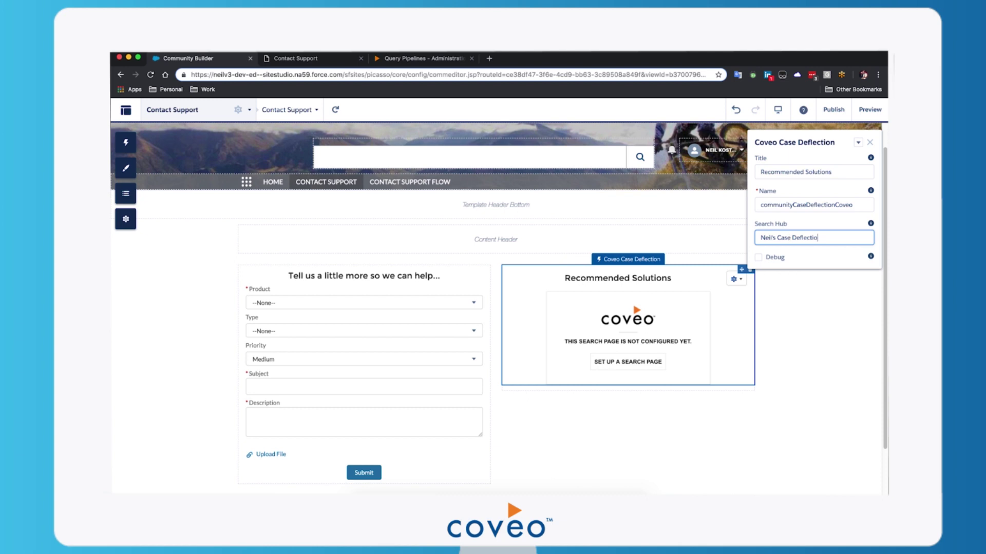
left_click(869, 109)
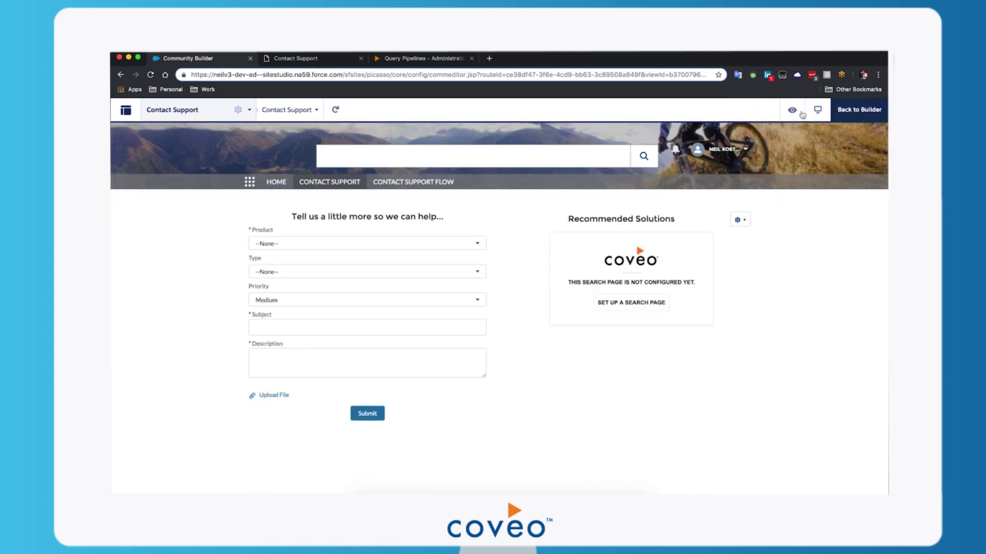
Preview as an Authenticated User and create the missing case deflection search page
left_click(793, 110)
left_click(806, 147)
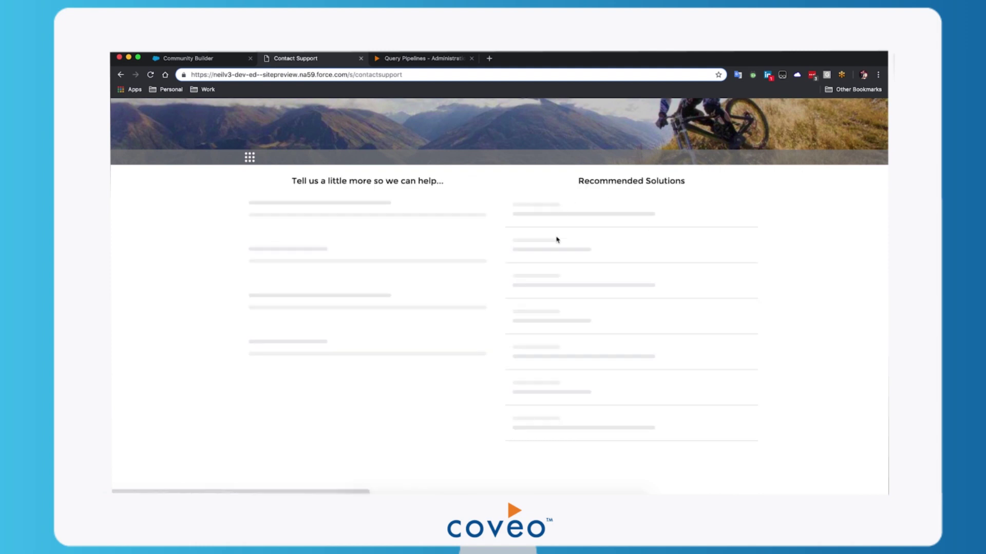
left_click(632, 268)
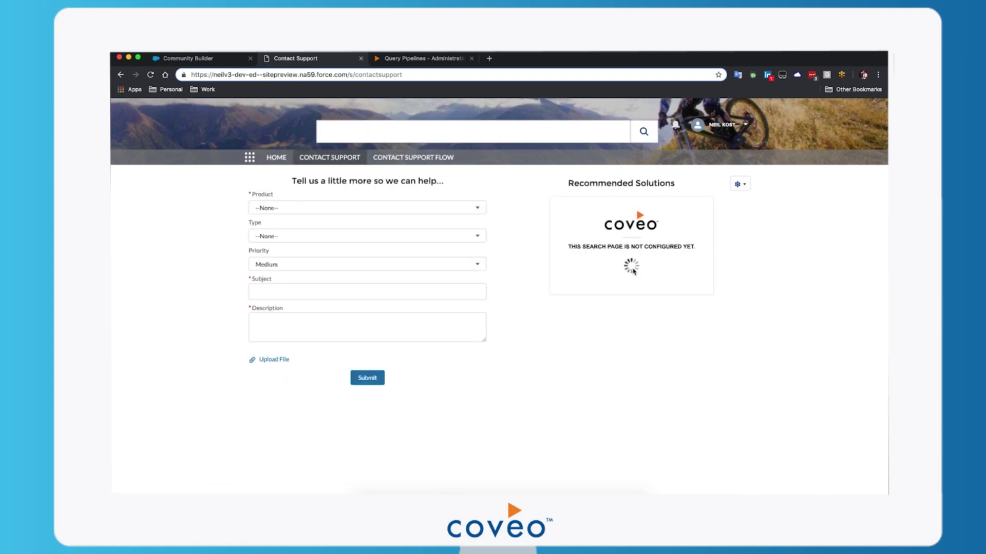
left_click(626, 332)
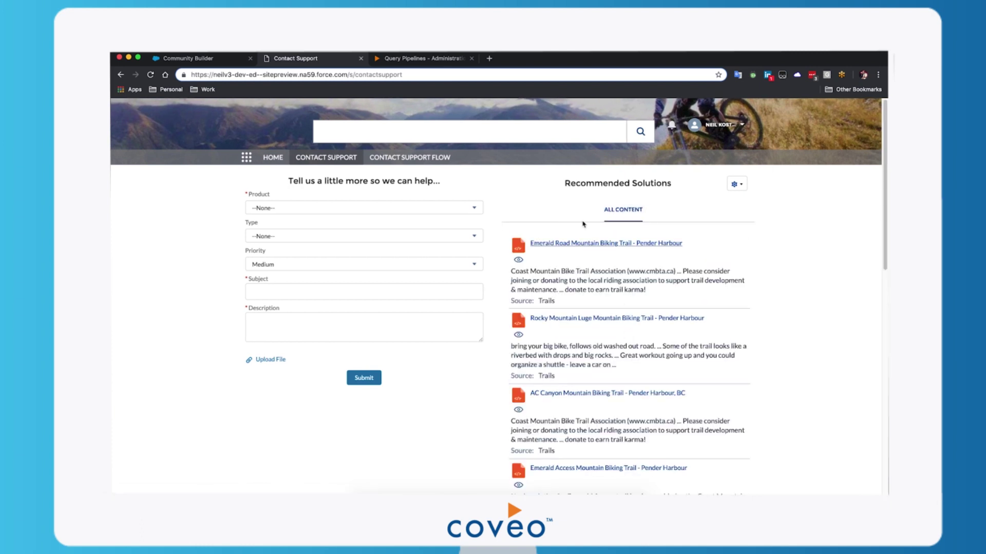
Set the case Product to Specialized and the Type to Gear
left_click(278, 210)
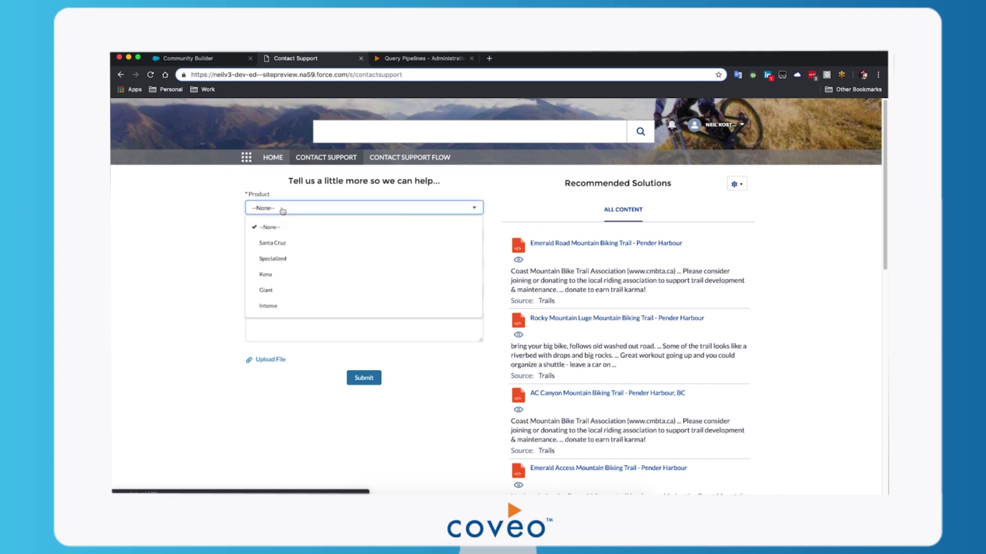
left_click(273, 258)
left_click(272, 236)
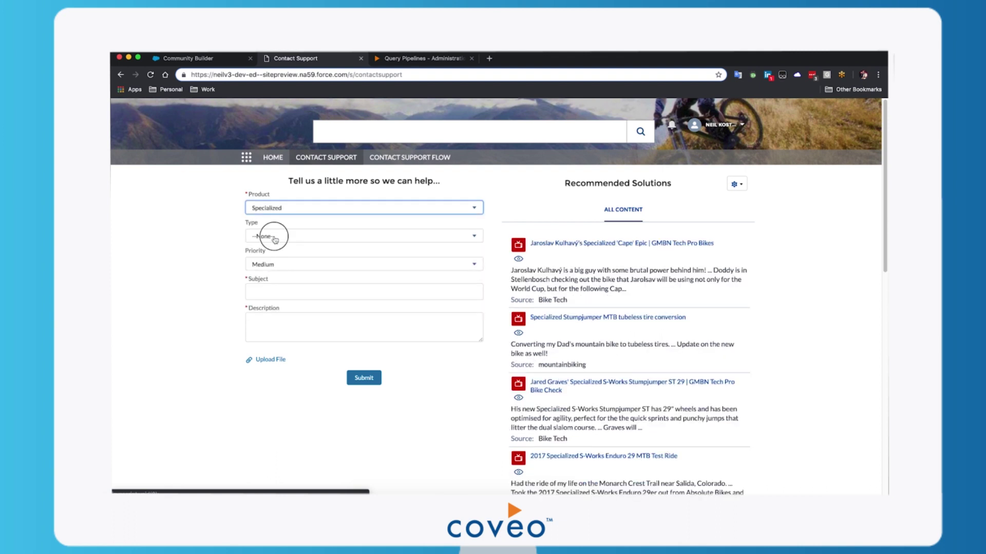
left_click(274, 303)
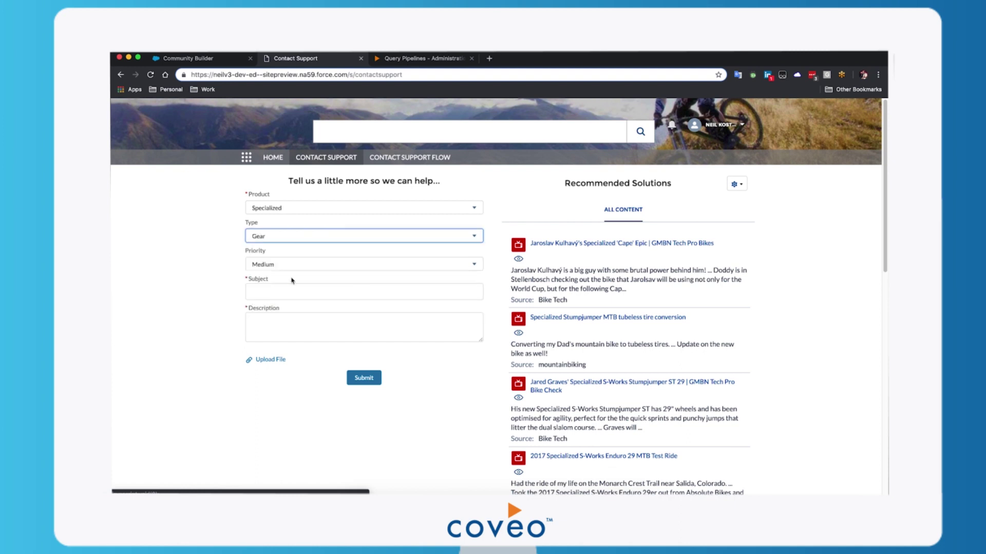
Enter subject 'Issue with tires' and description 'I'd like to switch to tubeless', then open Recommended Solutions options
left_click(262, 297)
type("Issue with tires")
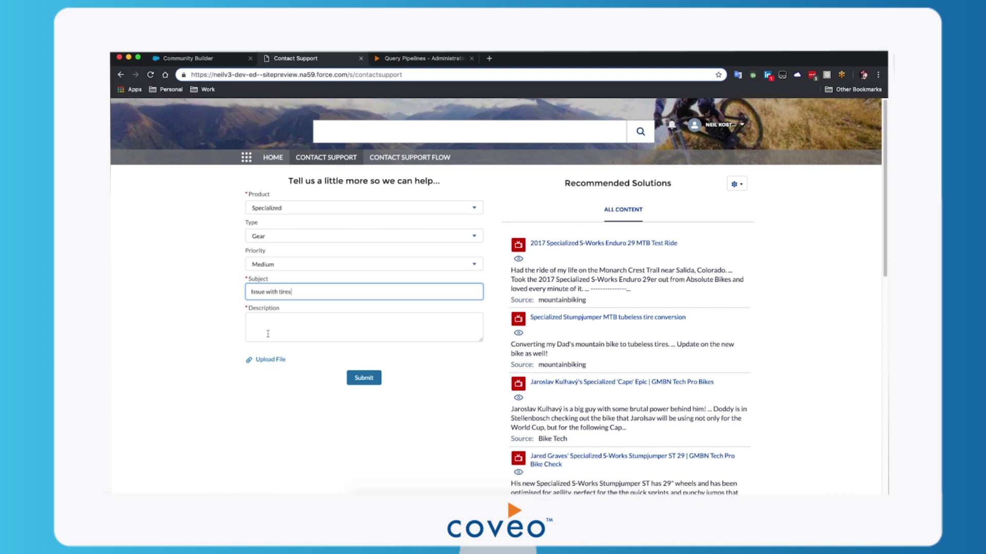
left_click(271, 331)
type("I'd like to switch to")
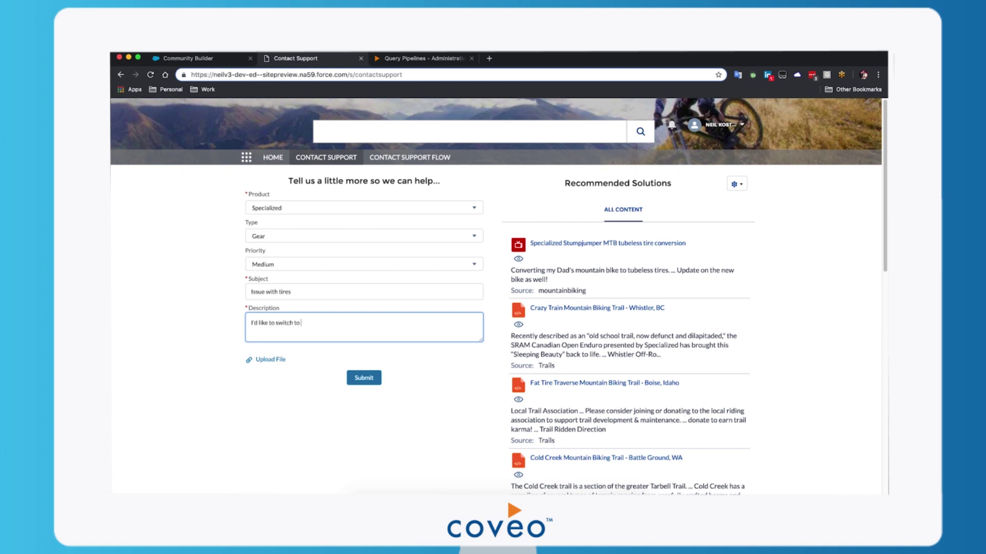
type("tubeless")
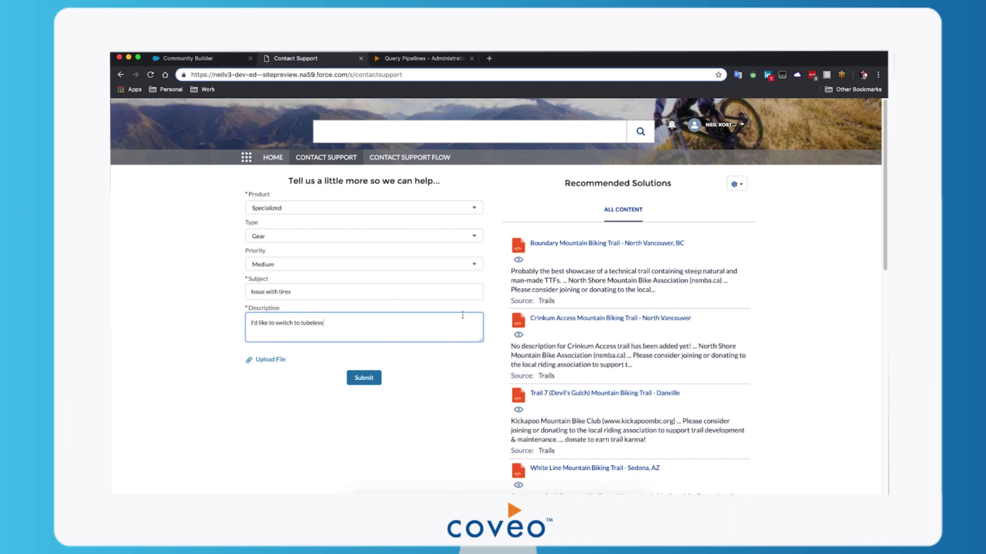
left_click(737, 188)
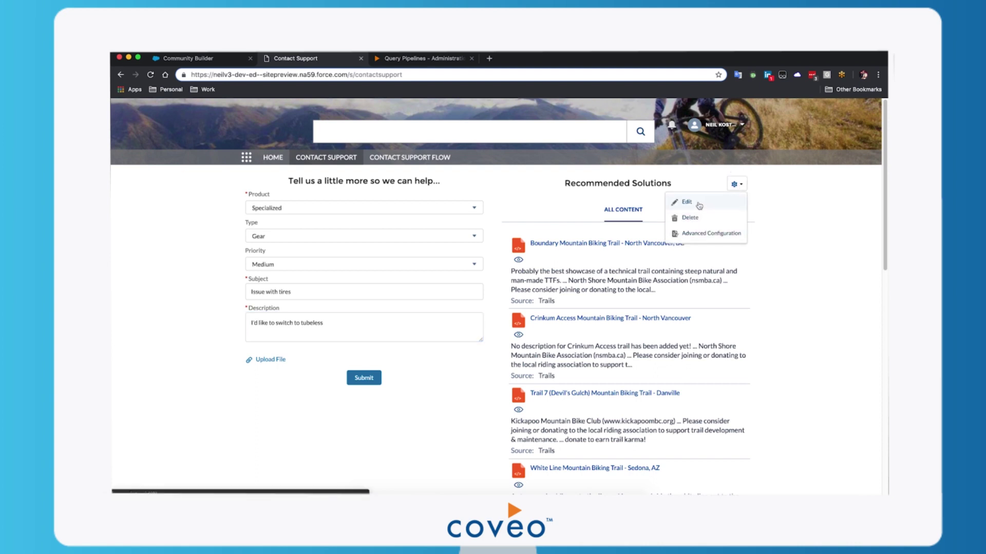
Edit the Recommended Solutions search page and inspect the result template Layout without changing it
left_click(687, 203)
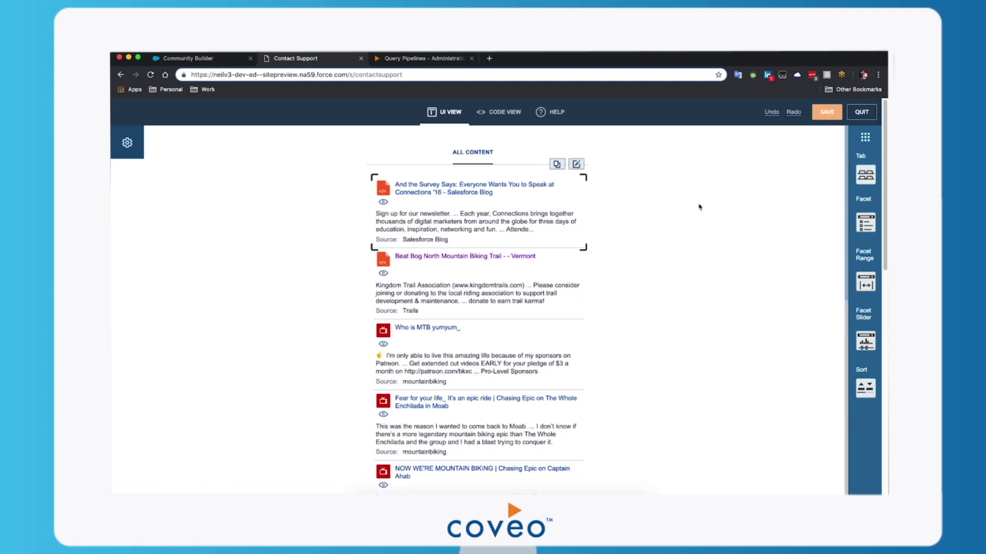
left_click_drag(866, 175, 656, 185)
mouse_move(866, 281)
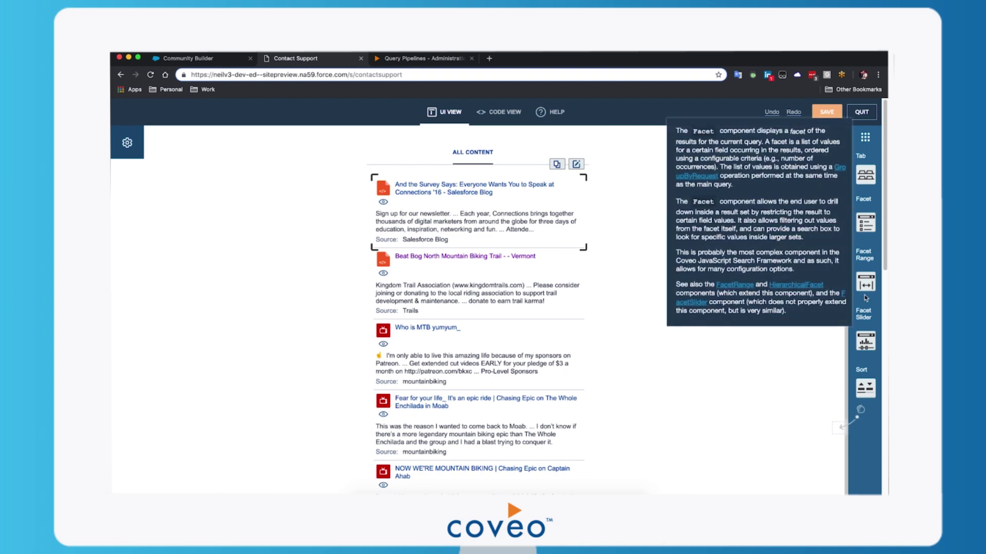
left_click(575, 164)
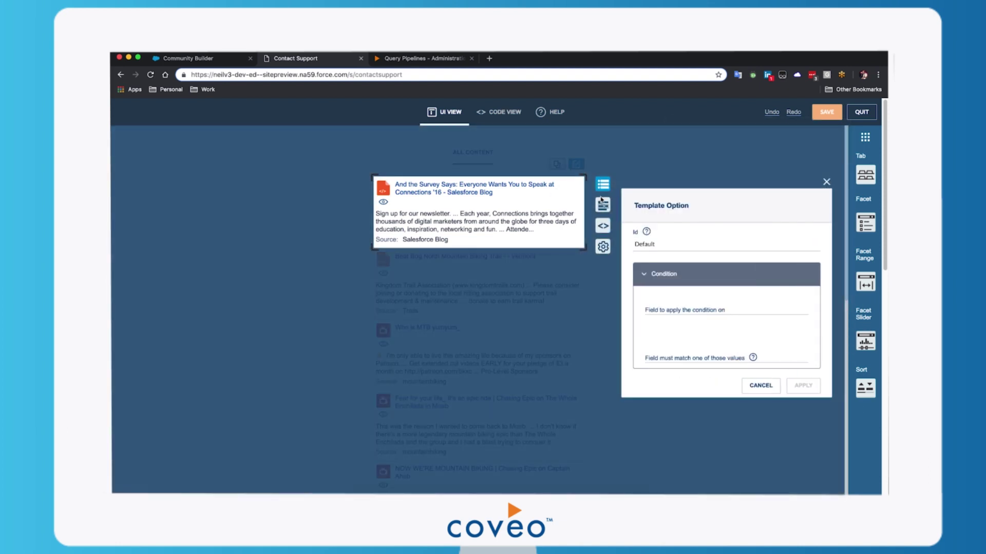
left_click(603, 205)
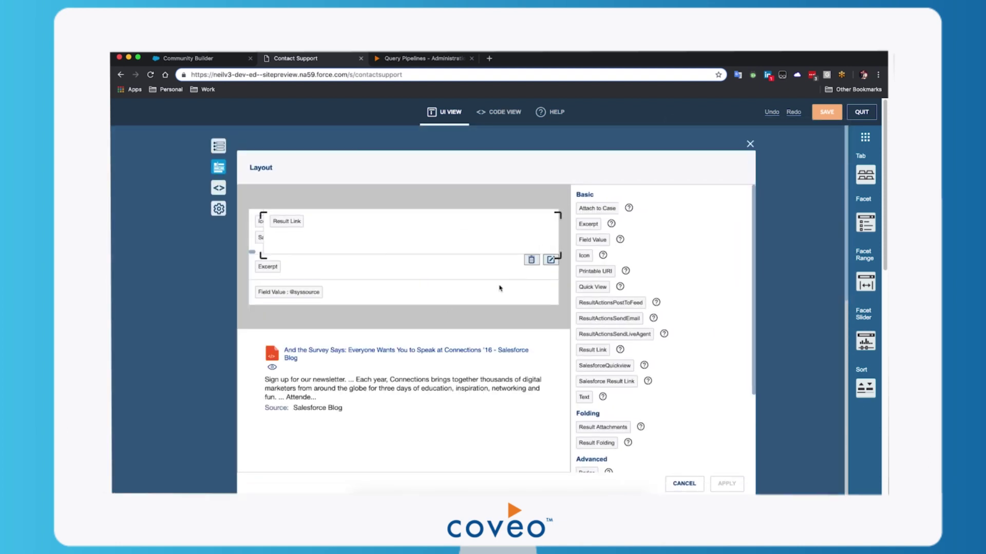
left_click(750, 144)
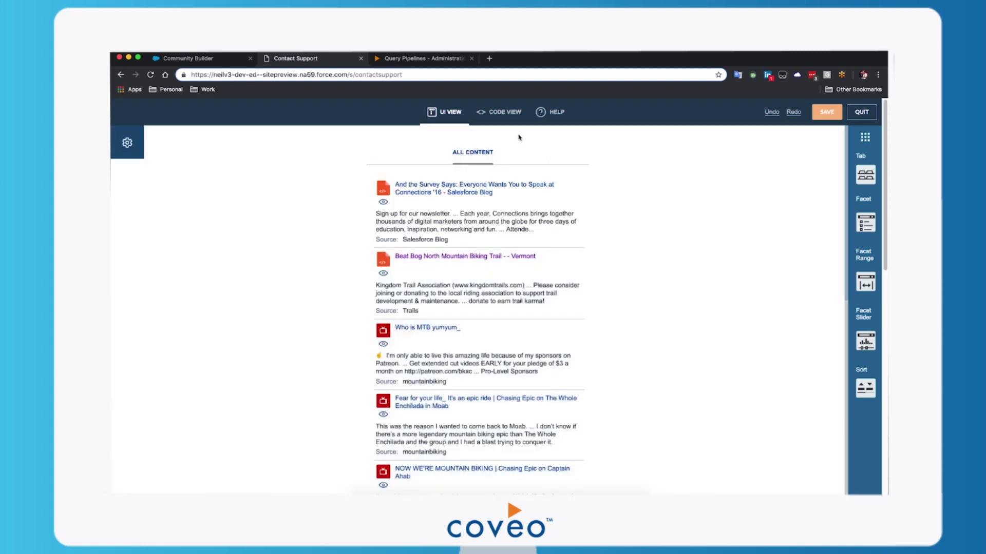
Clear all of the search page's HTML in Code View
left_click(500, 114)
left_click(236, 238)
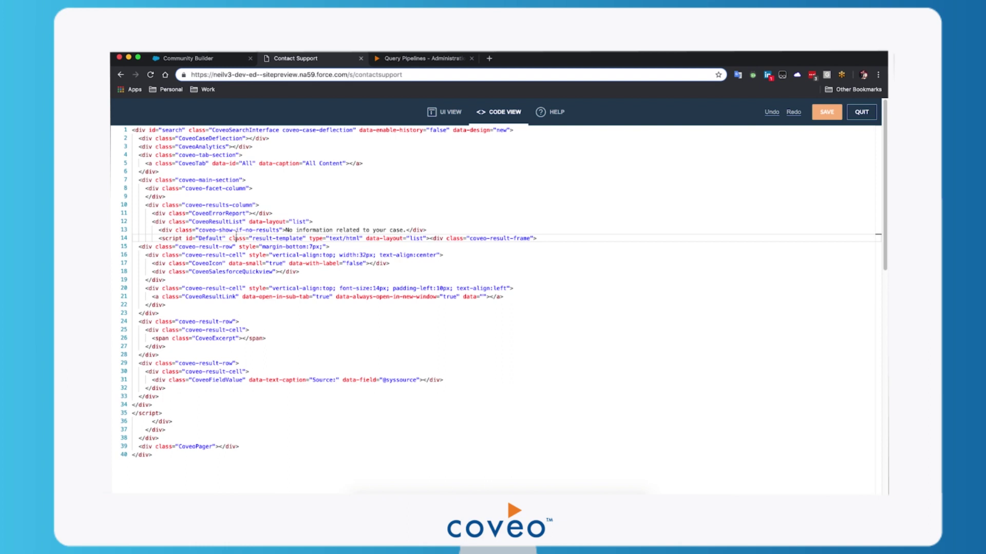
left_click(237, 221)
key("super+a")
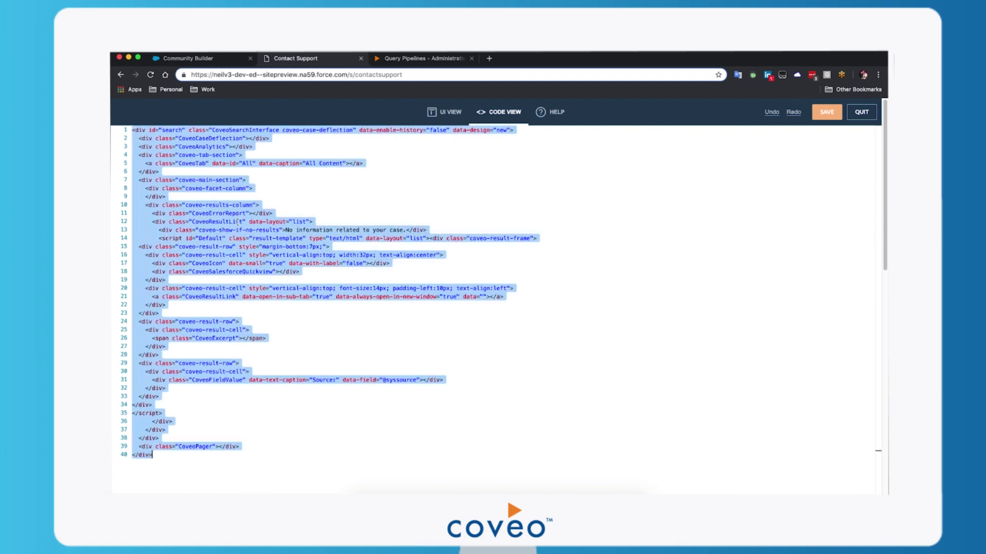
key("BackSpace")
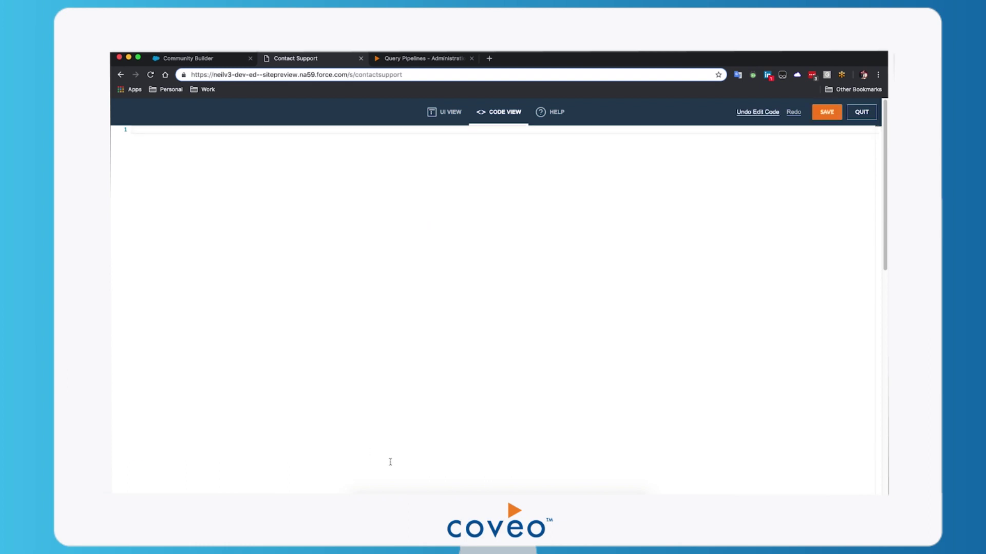
Paste the HTML snippet from the note into the code editor and switch to UI View
left_click(460, 492)
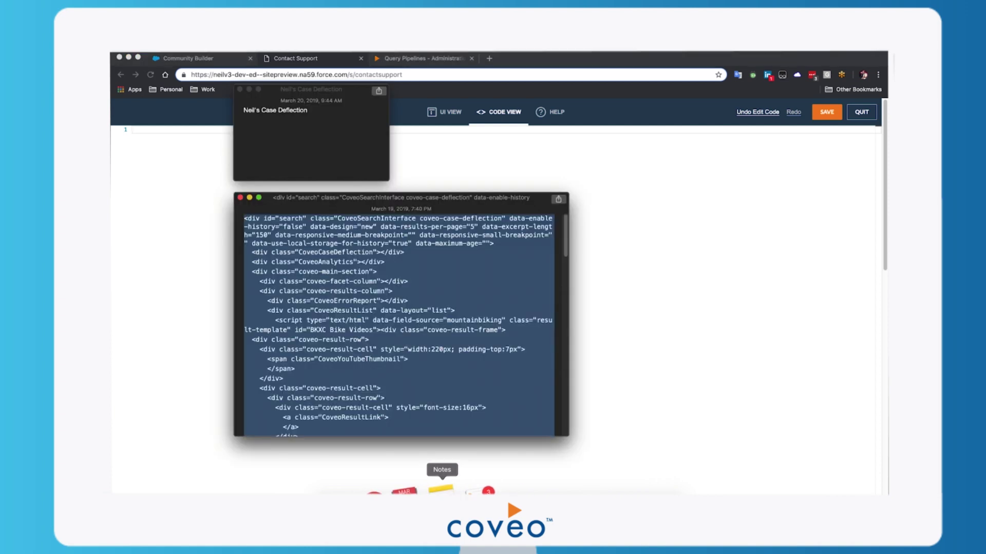
left_click(418, 282)
key("super+a")
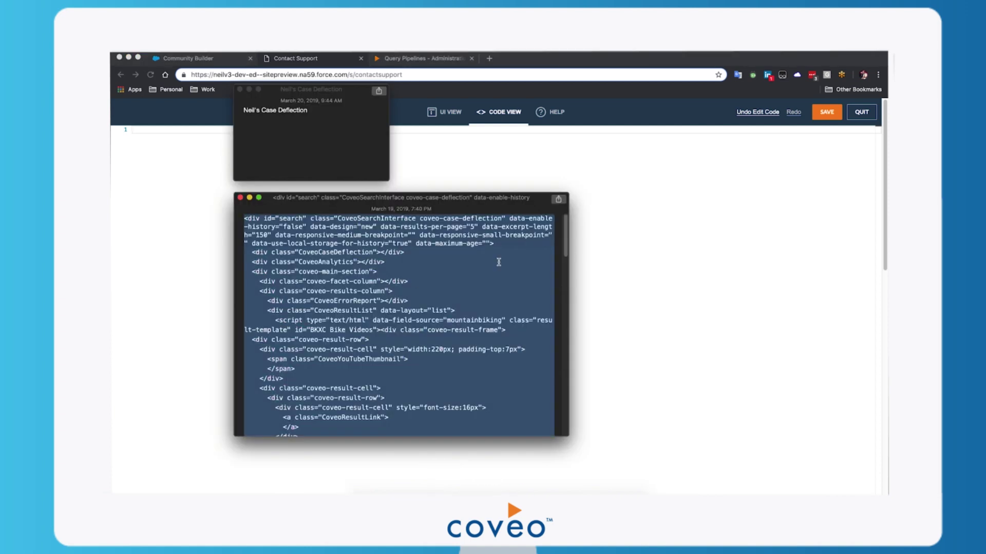
left_click(651, 295)
left_click(278, 208)
key("super+v")
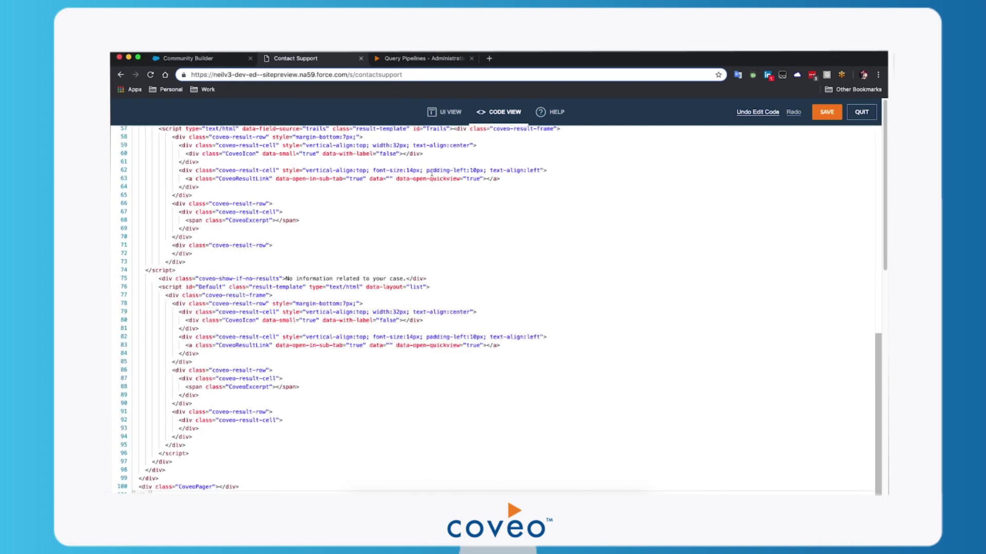
left_click(451, 112)
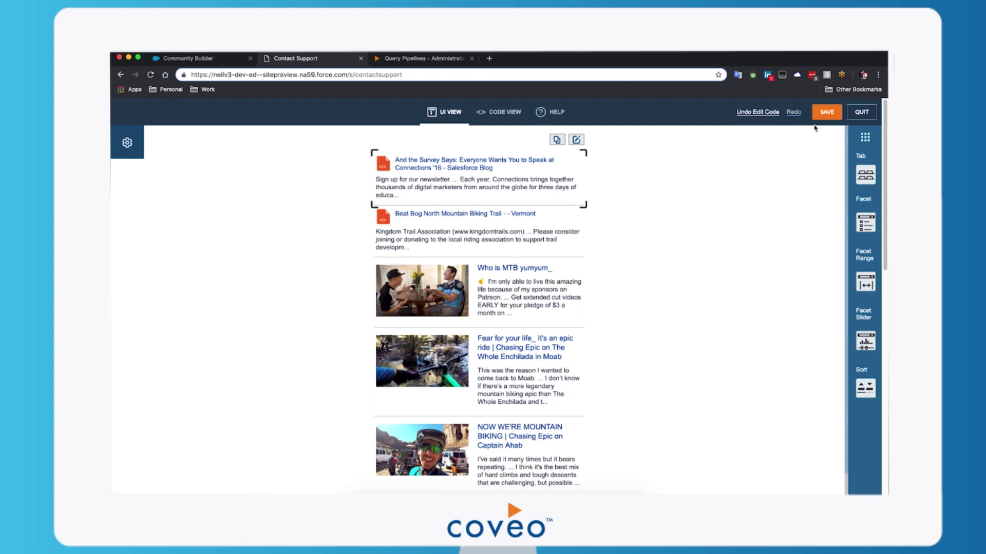
Save the search page, quit the editor, and focus the Description field on the live page
left_click(826, 113)
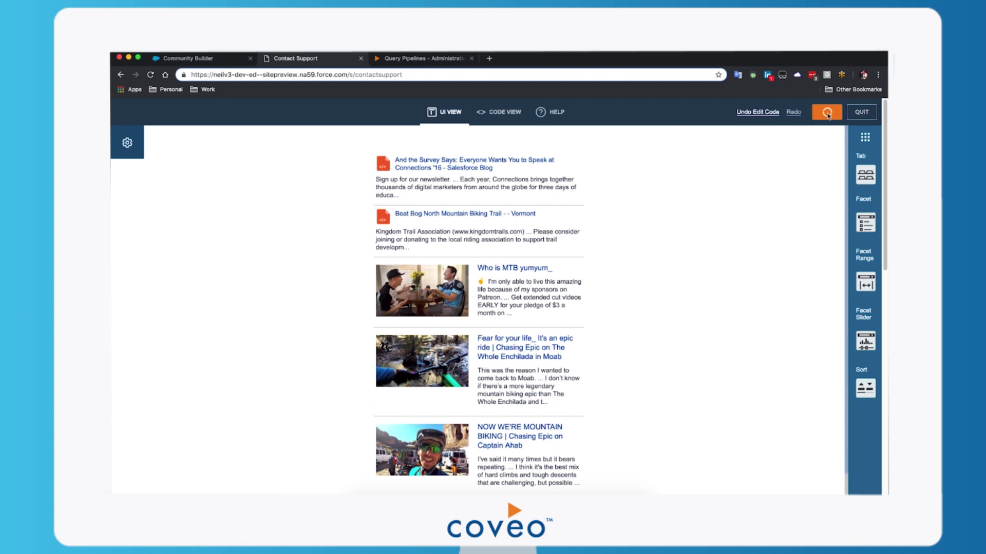
left_click(864, 117)
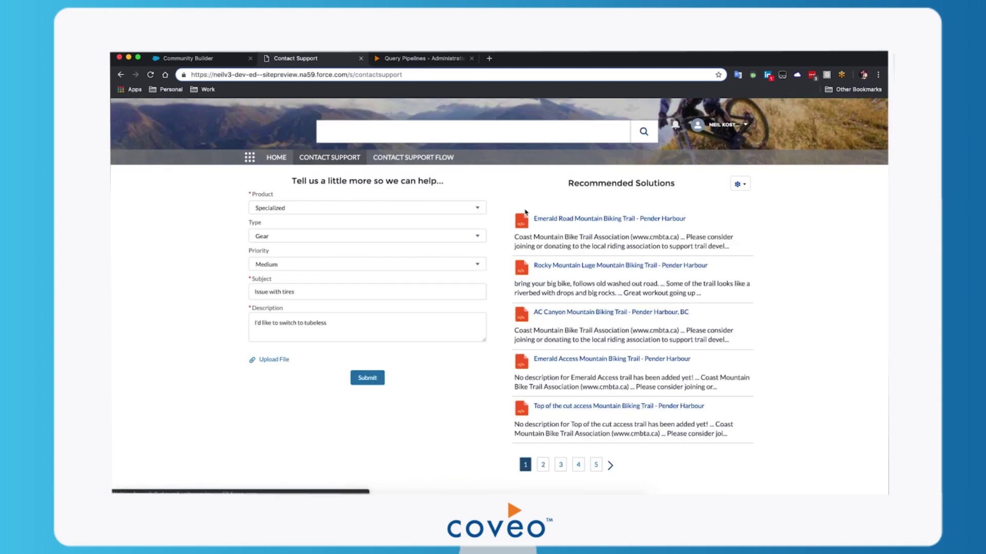
left_click(350, 321)
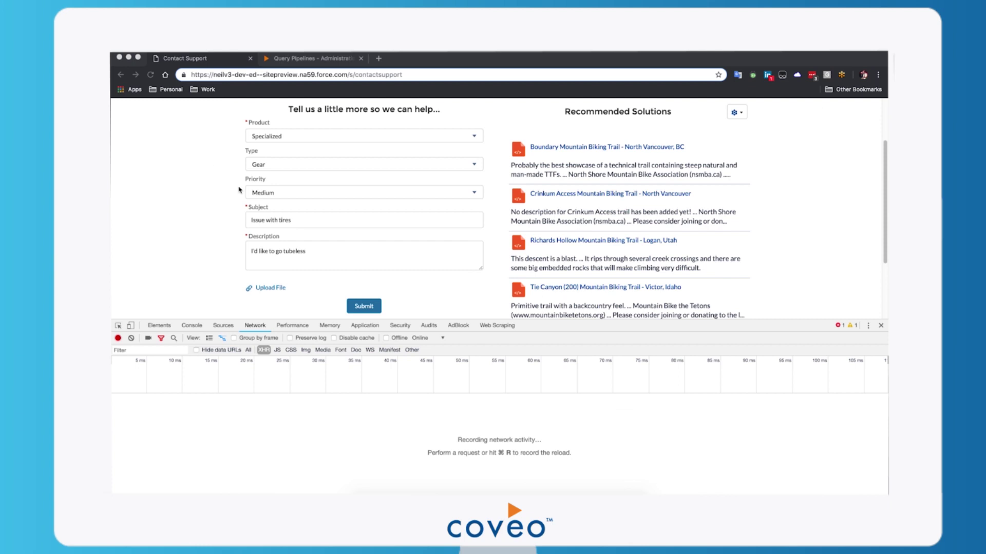
Inspect the v2 search request's context payload showing type Gear, then move to Query Pipelines
left_click(328, 259)
left_click(321, 254)
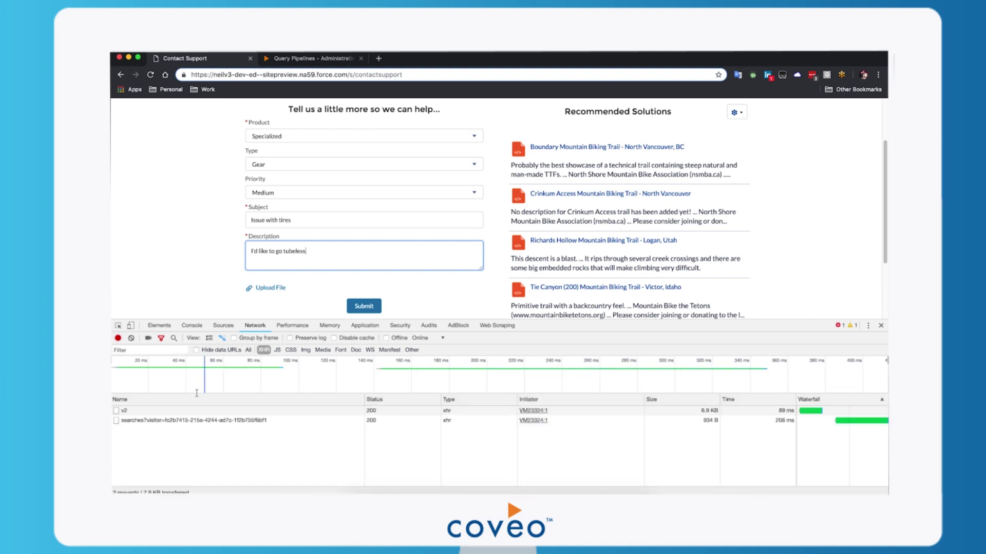
left_click(157, 414)
scroll(542, 453, "down", 15)
scroll(542, 452, "down", 5)
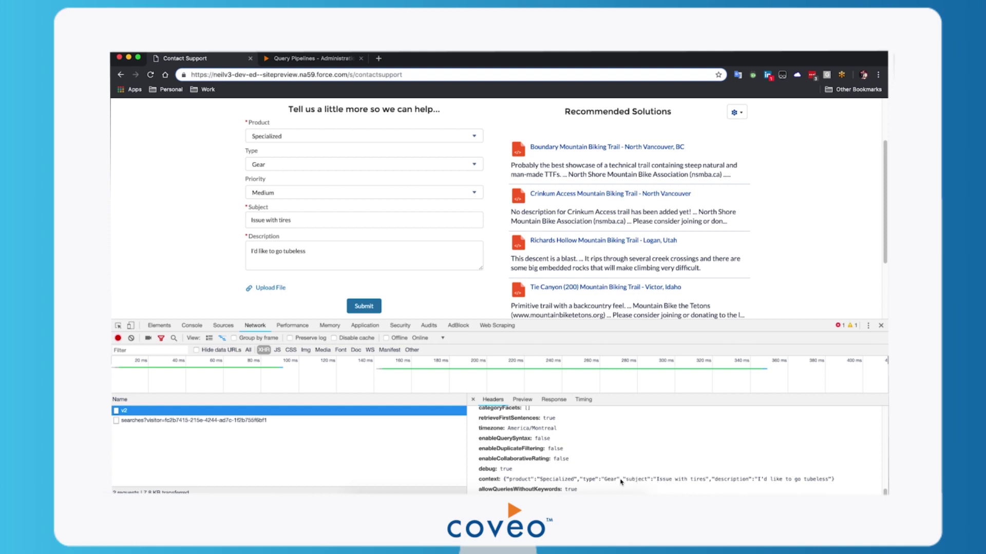
left_click_drag(479, 479, 588, 479)
left_click(589, 481)
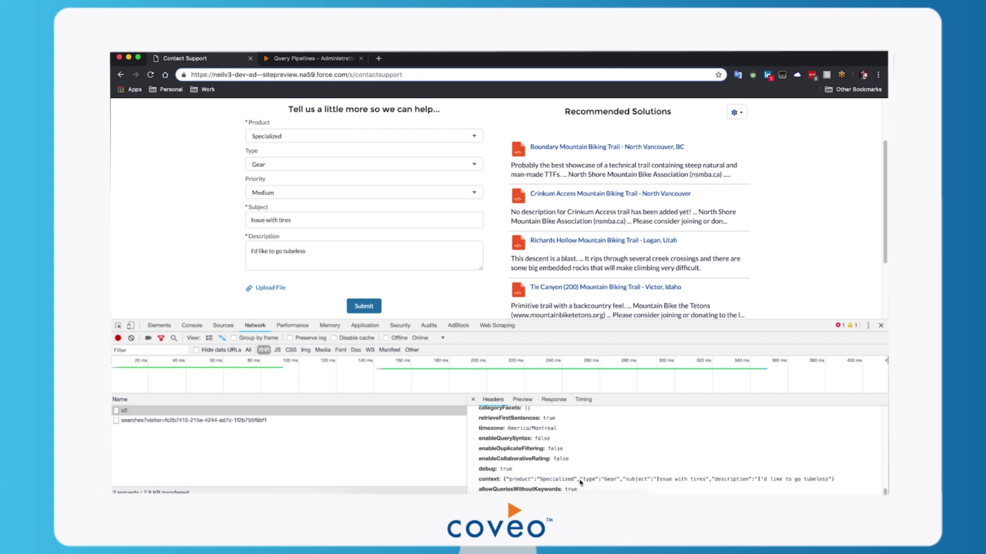
left_click_drag(581, 481, 621, 483)
left_click(556, 479)
key("ctrl+Tab")
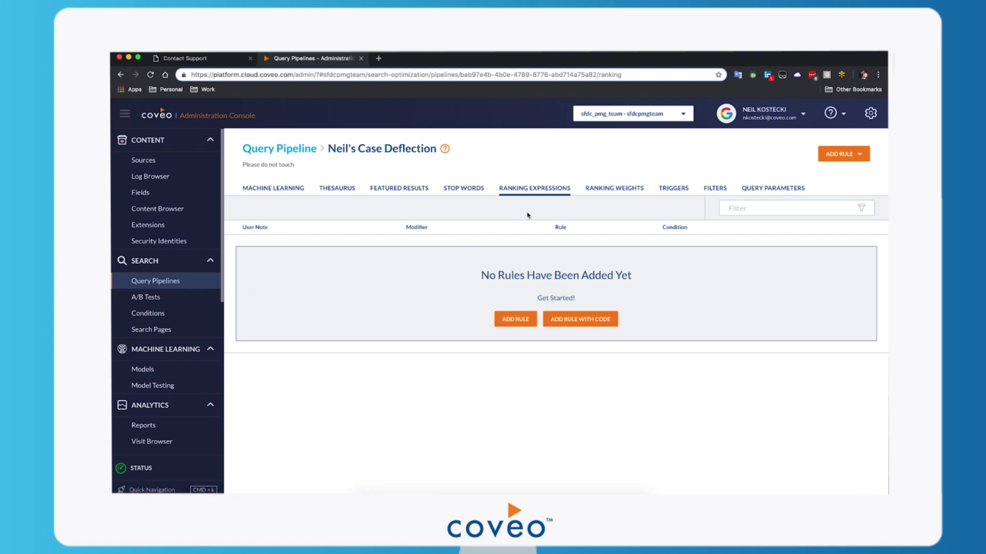
left_click(520, 325)
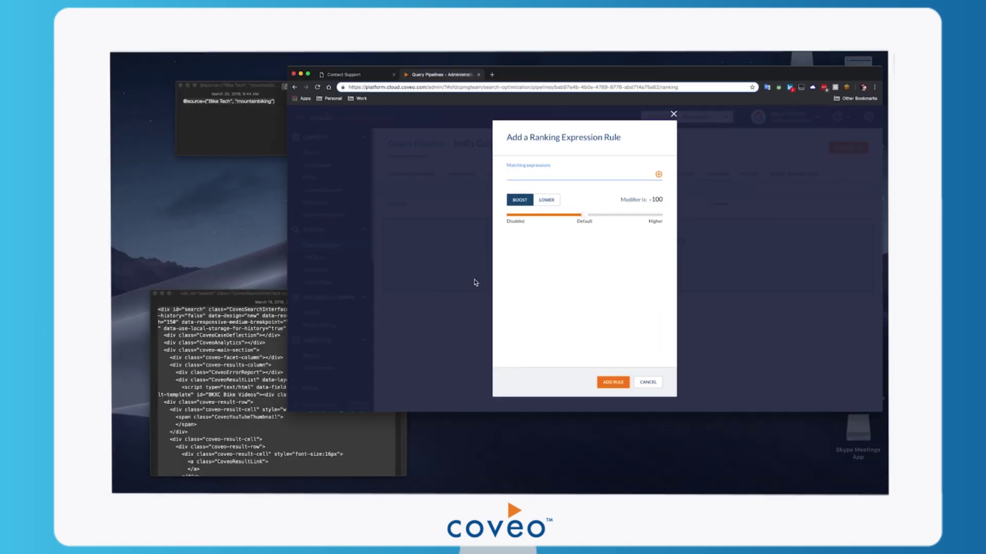
left_click_drag(473, 282, 241, 143)
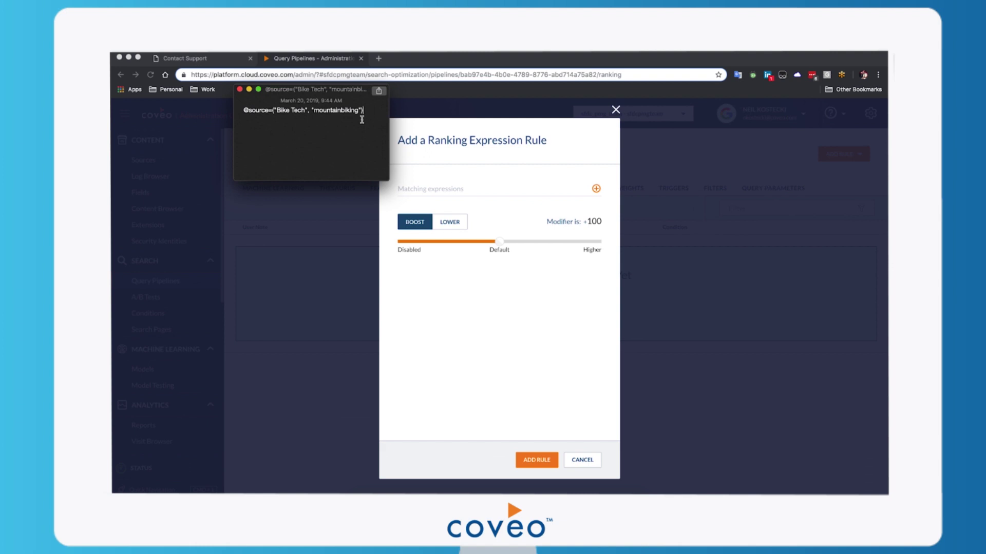
left_click_drag(374, 112, 238, 105)
key("super+c")
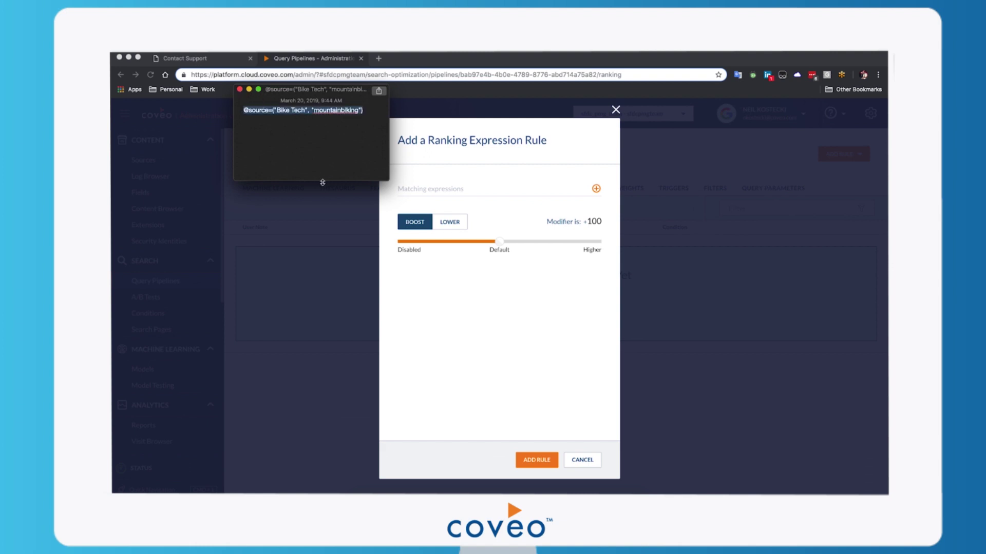
left_click(485, 190)
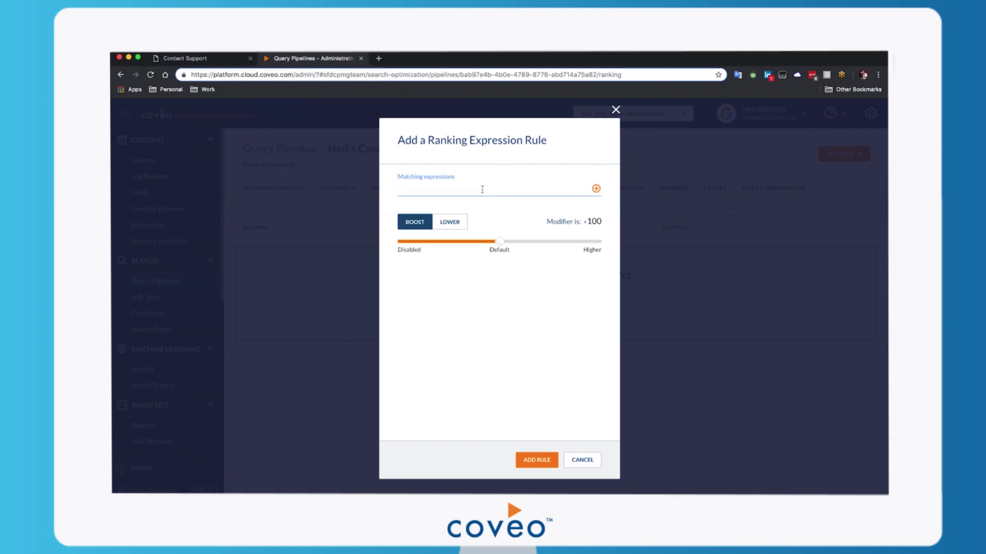
key("super+v")
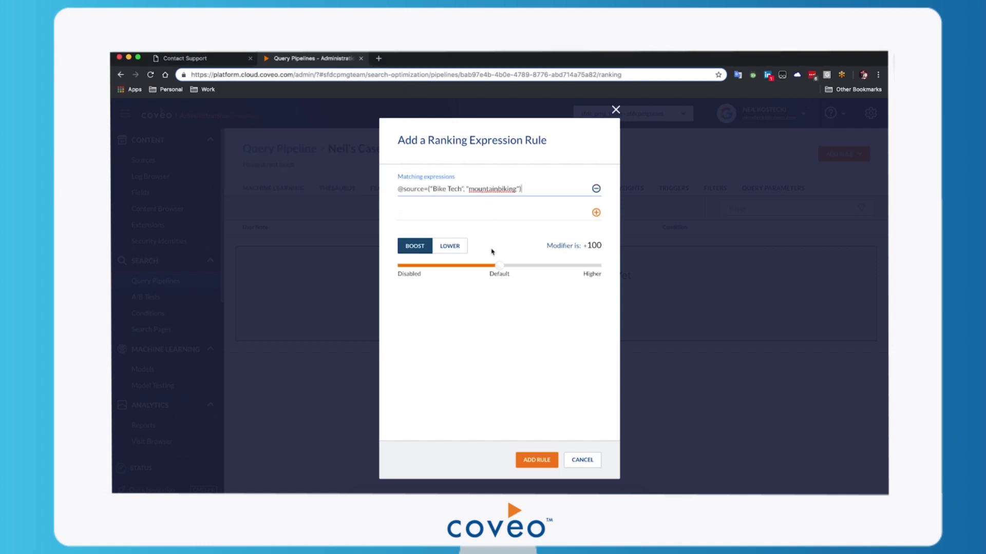
left_click_drag(498, 271, 471, 270)
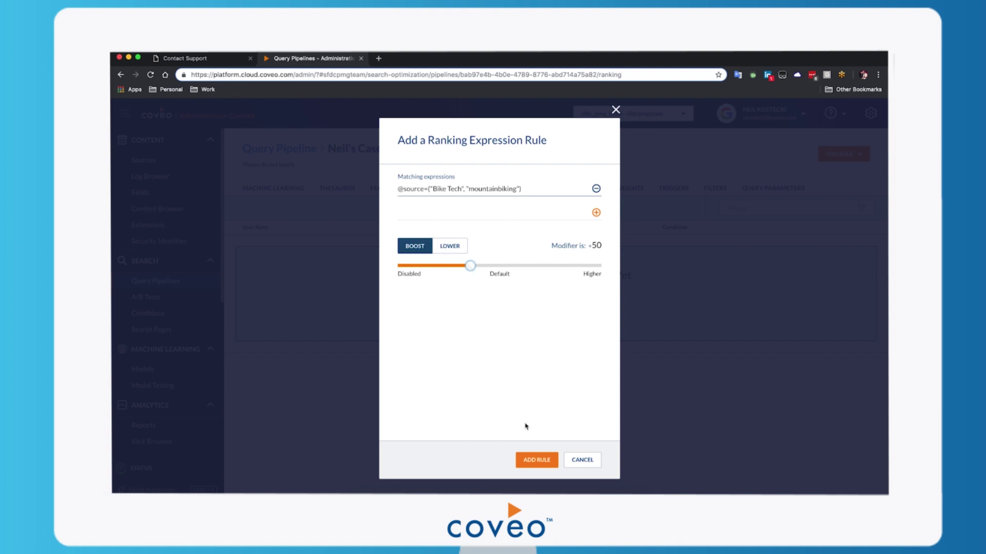
left_click(537, 460)
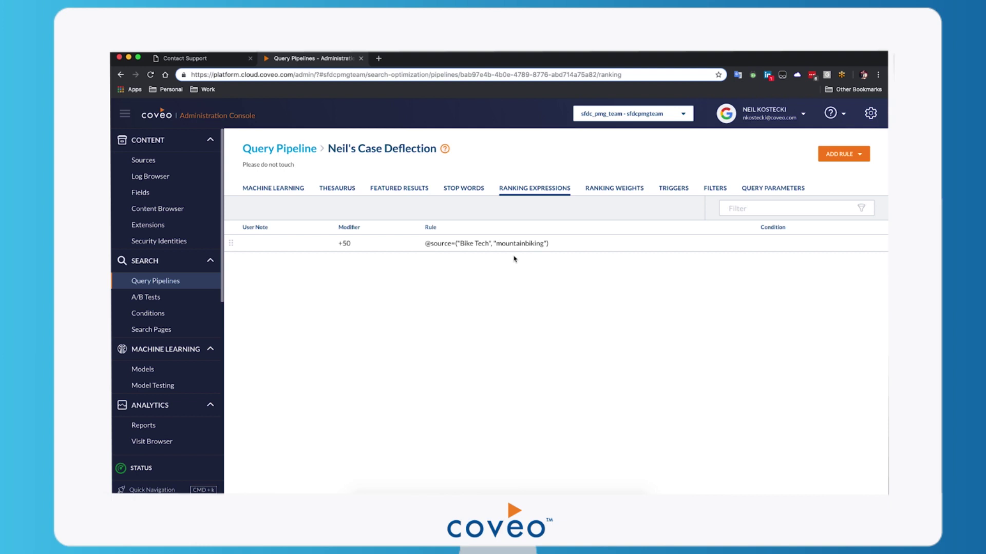
Attach the Context[type] is gear condition to the +50 rule, then return to the Description field
left_click(621, 245)
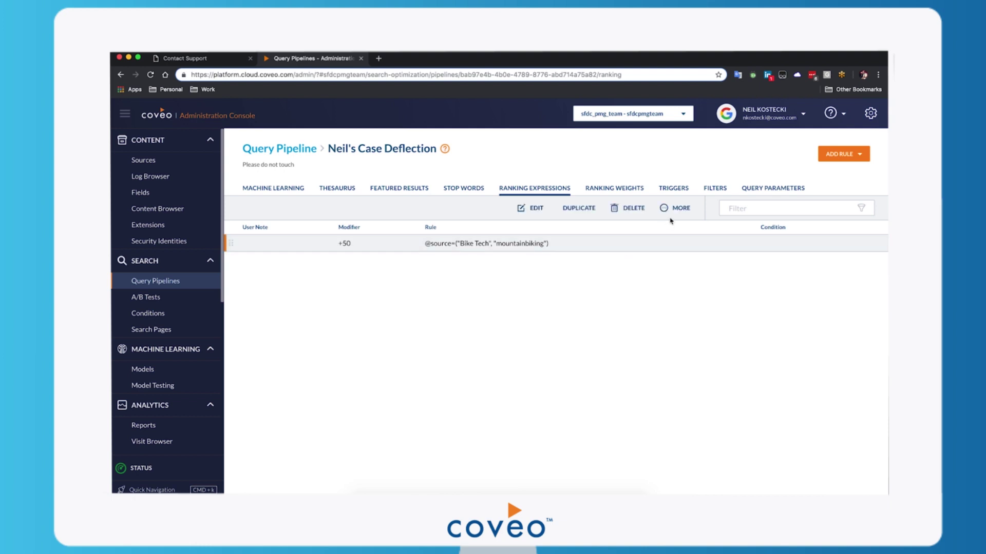
left_click(677, 208)
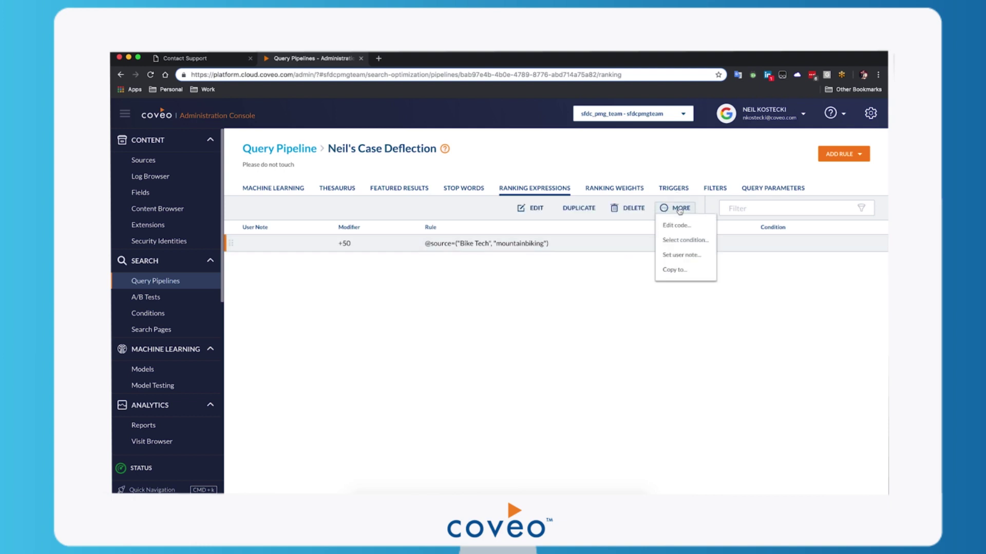
left_click(694, 241)
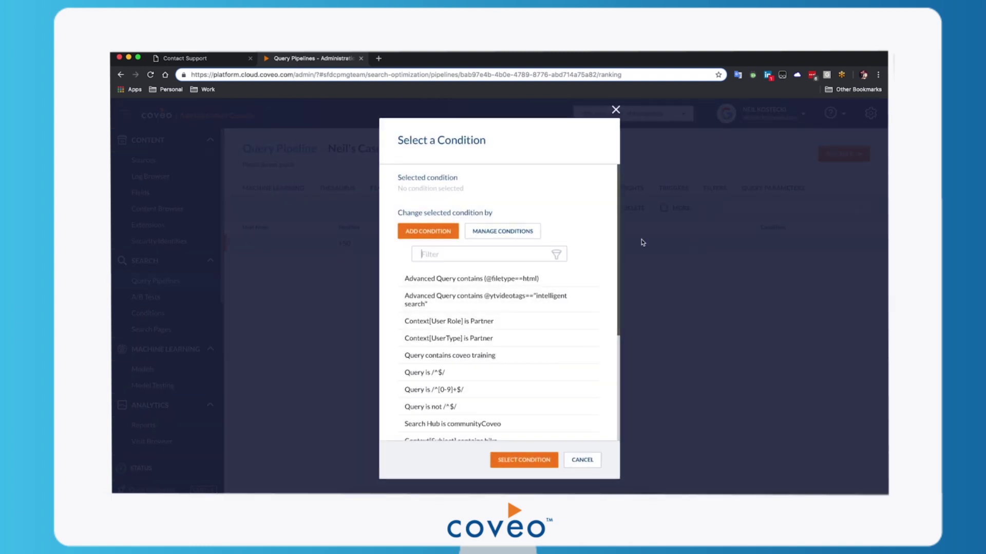
left_click(502, 231)
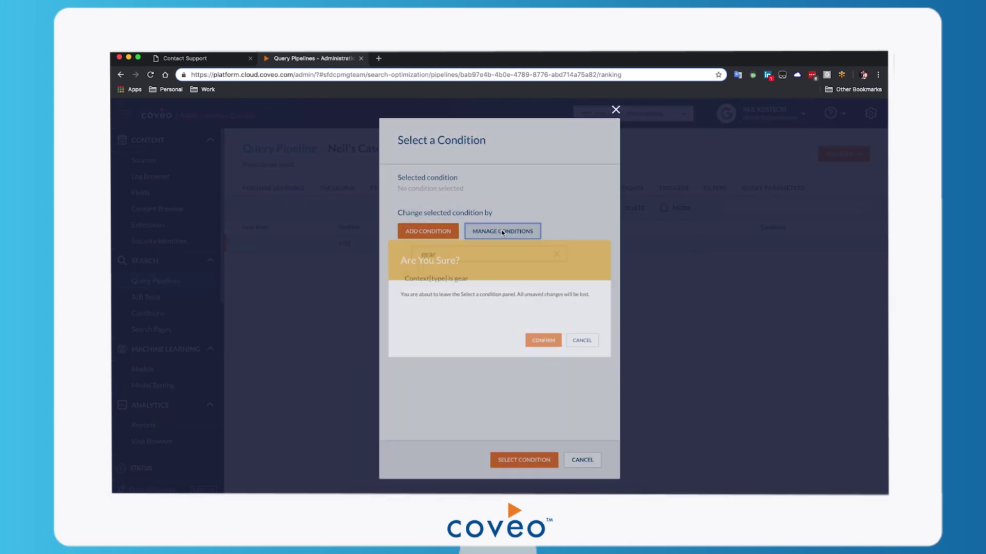
left_click(594, 346)
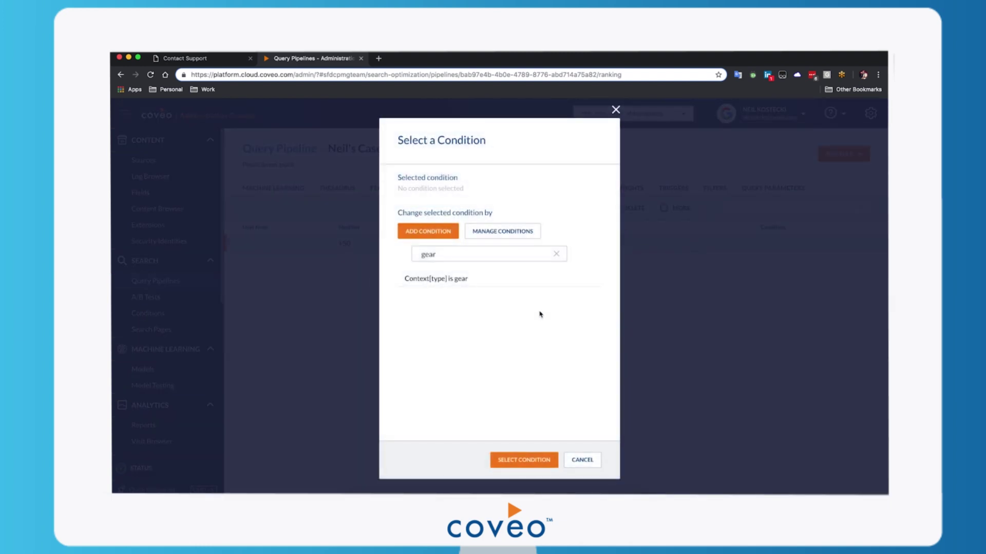
left_click(475, 285)
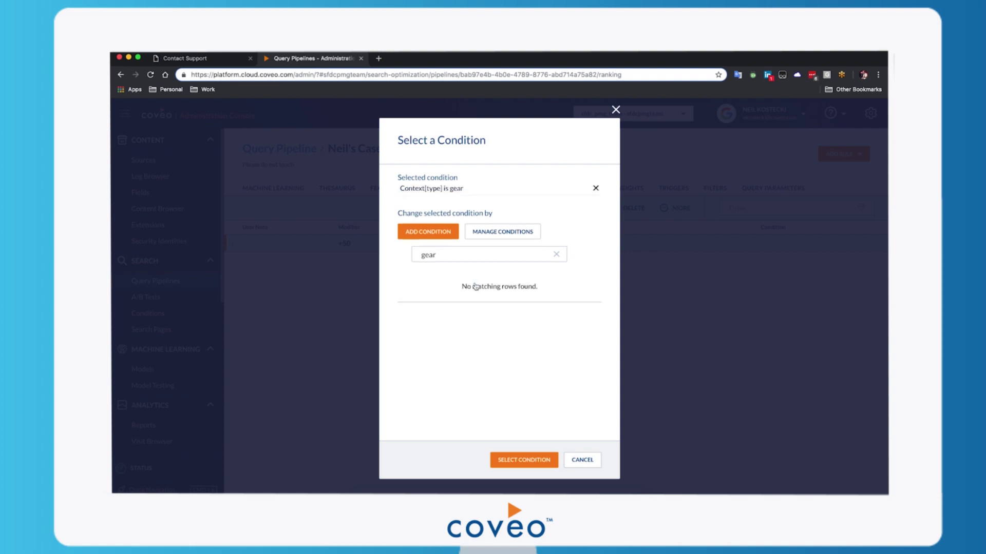
left_click(528, 458)
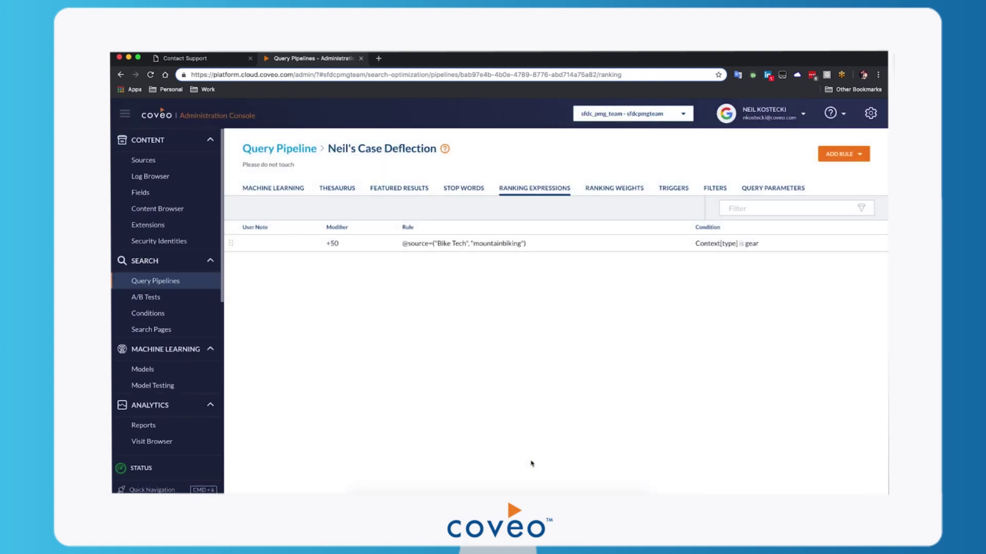
left_click(205, 59)
left_click(320, 252)
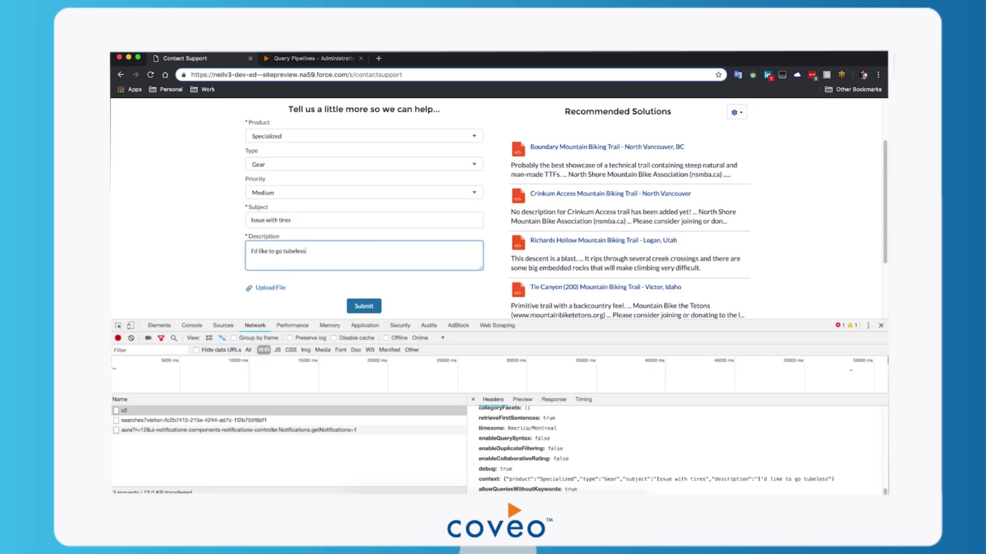